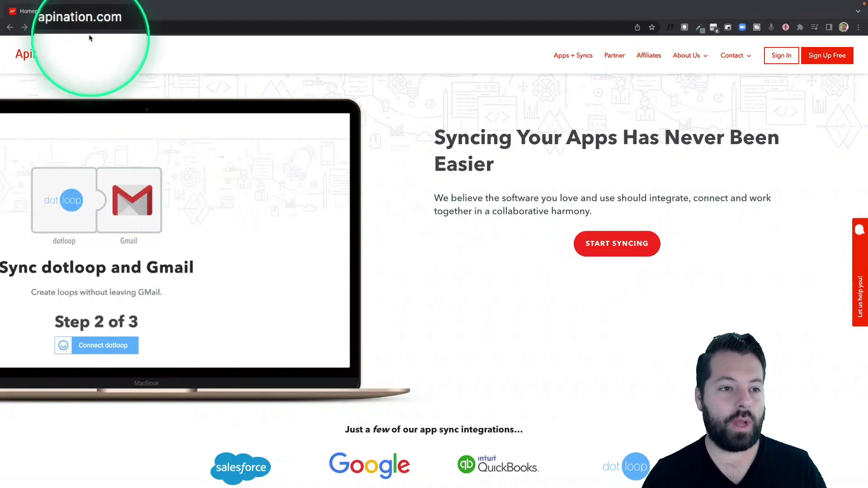
Start a new sync with Google Contacts as the source app and BombBomb as the destination.
click(624, 245)
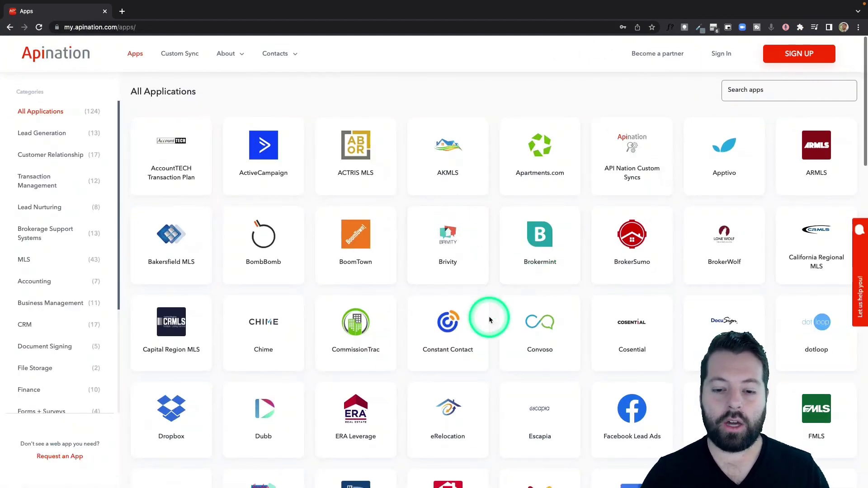
scroll(489, 320, down, 2)
scroll(489, 320, down, 4)
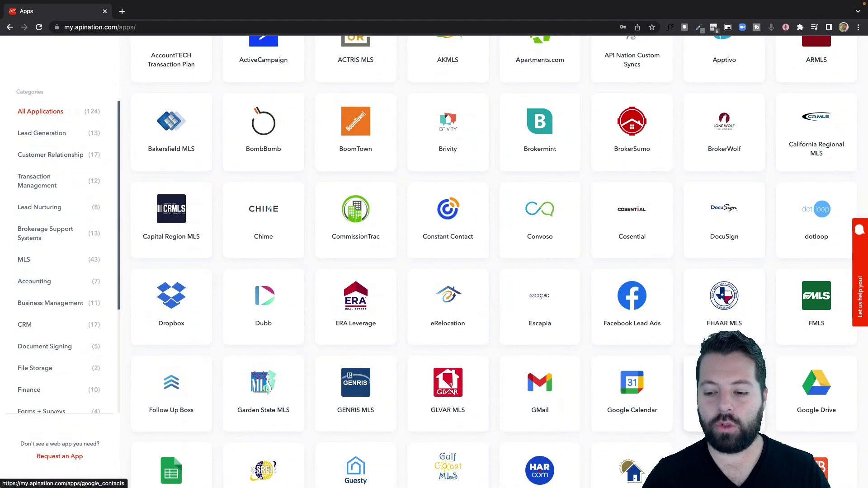
scroll(694, 313, up, 1)
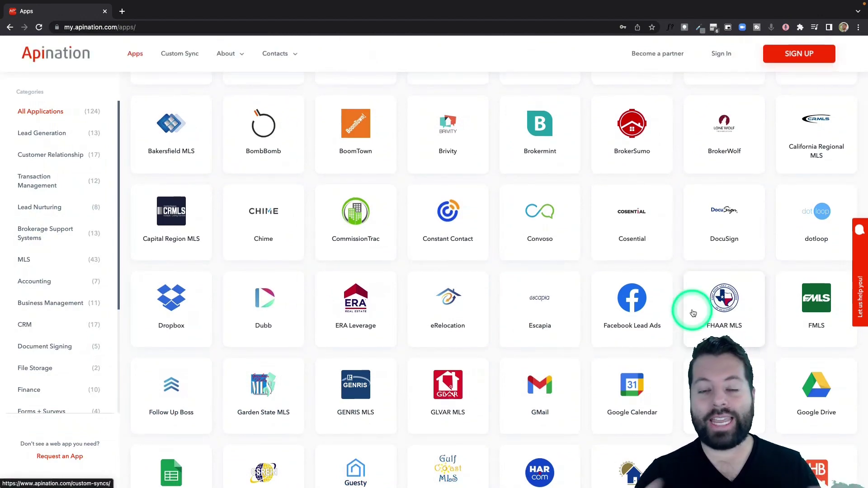
scroll(593, 382, down, 10)
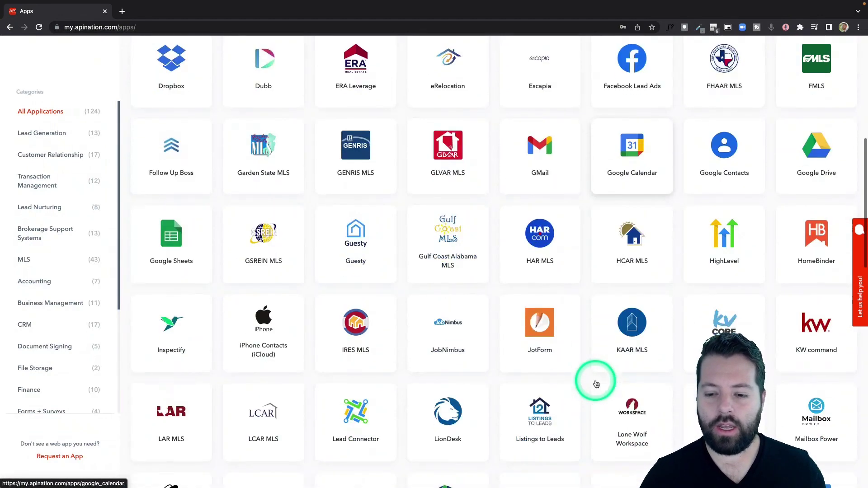
scroll(596, 383, up, 8)
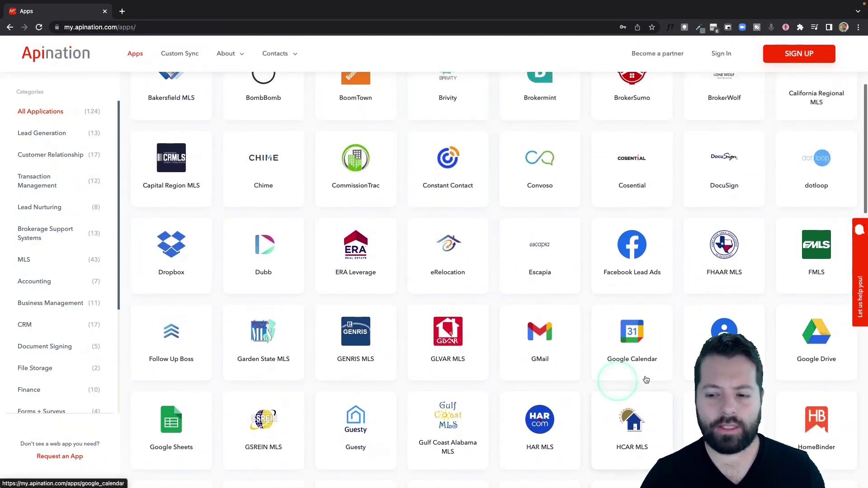
click(724, 344)
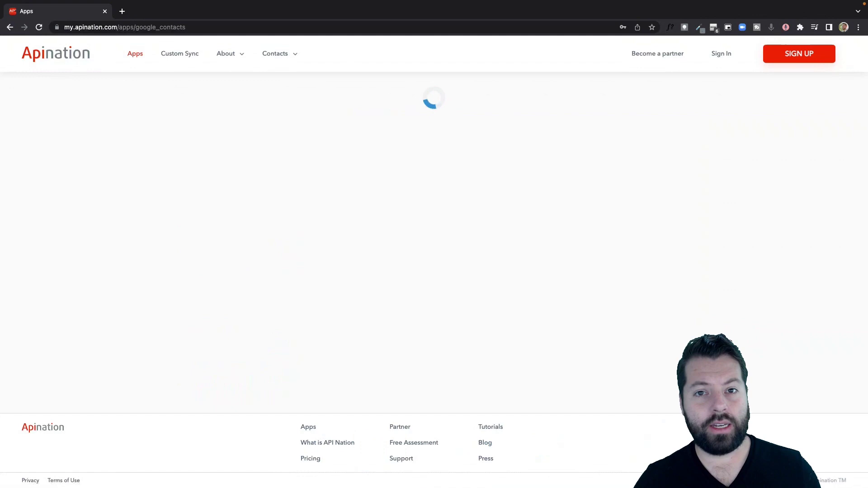
scroll(465, 252, down, 5)
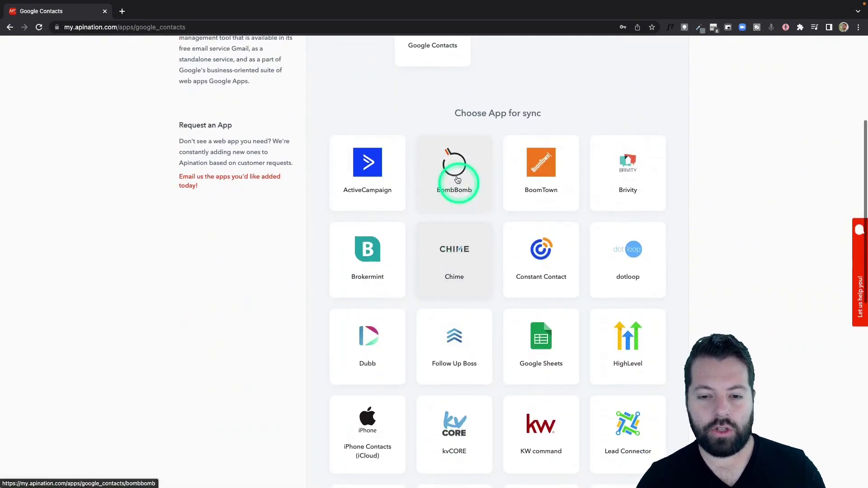
click(468, 183)
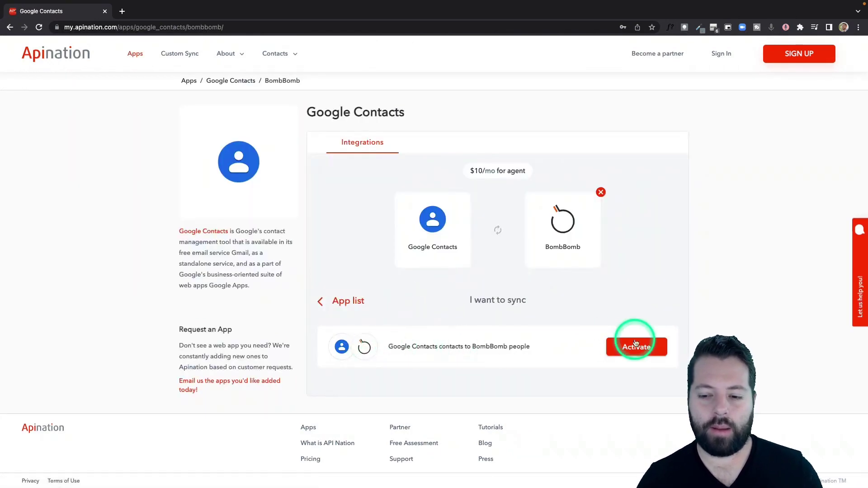
Activate the Google Contacts to BombBomb sync and sign in to Apination with your Google account.
click(635, 349)
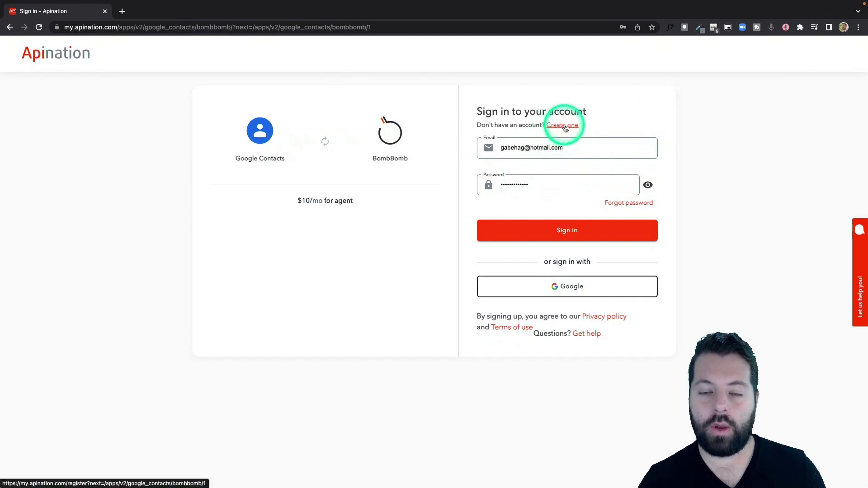
click(562, 285)
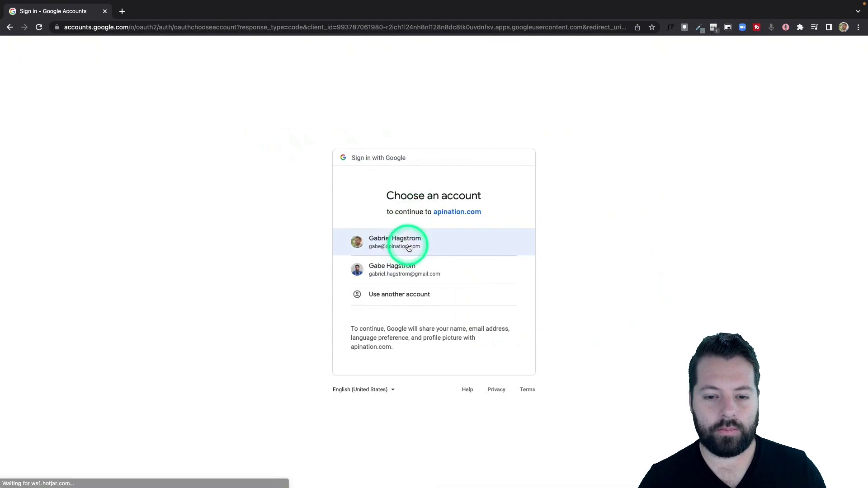
click(408, 248)
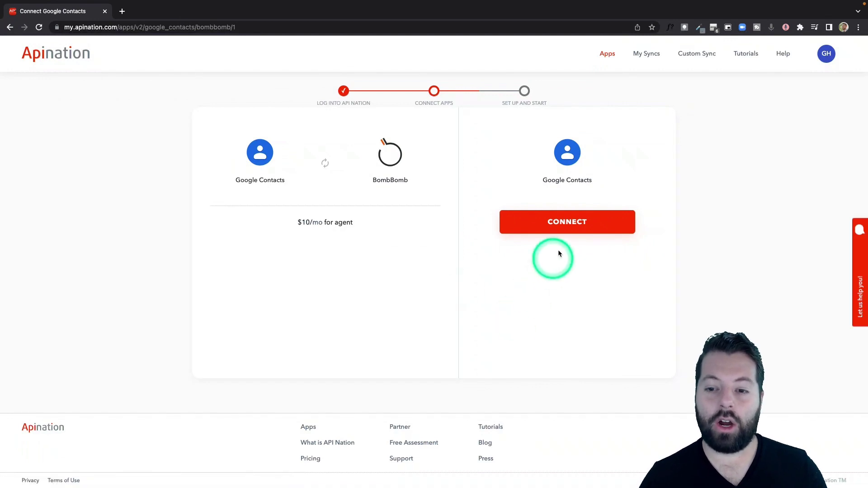
Connect the Google Contacts account and allow Apination access to its contacts.
click(577, 224)
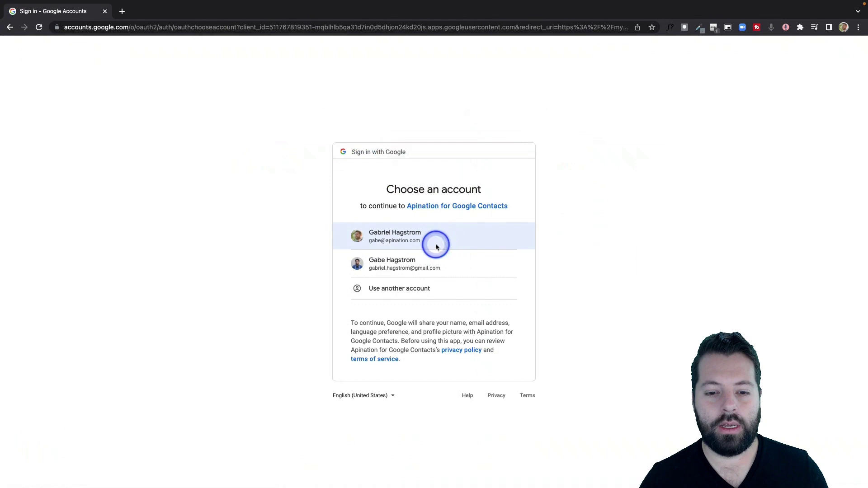
click(436, 243)
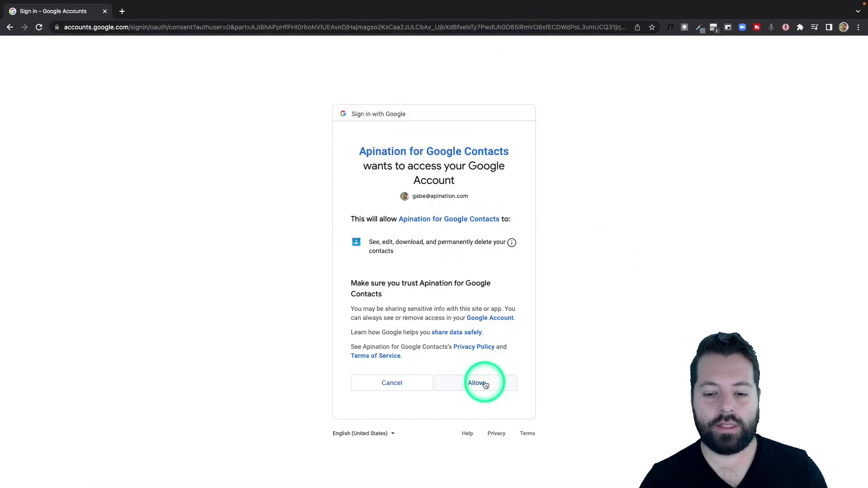
click(485, 383)
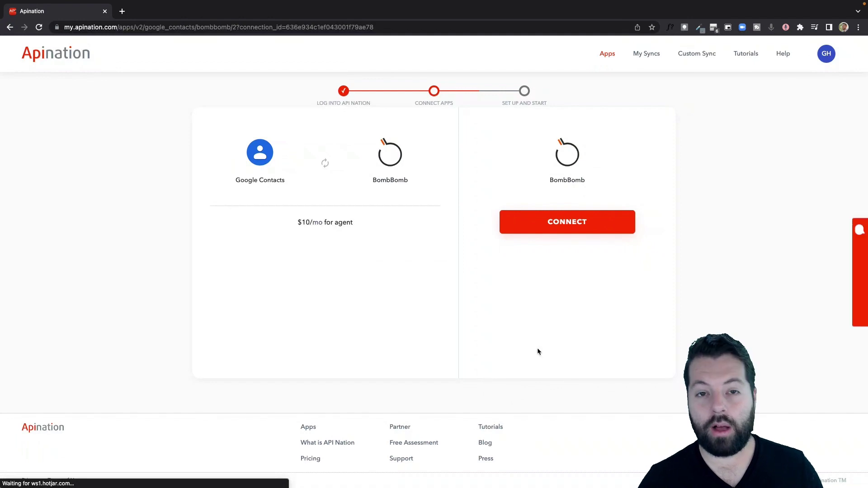
Connect the BombBomb account and authorize Apination to manage its information.
click(582, 224)
click(581, 221)
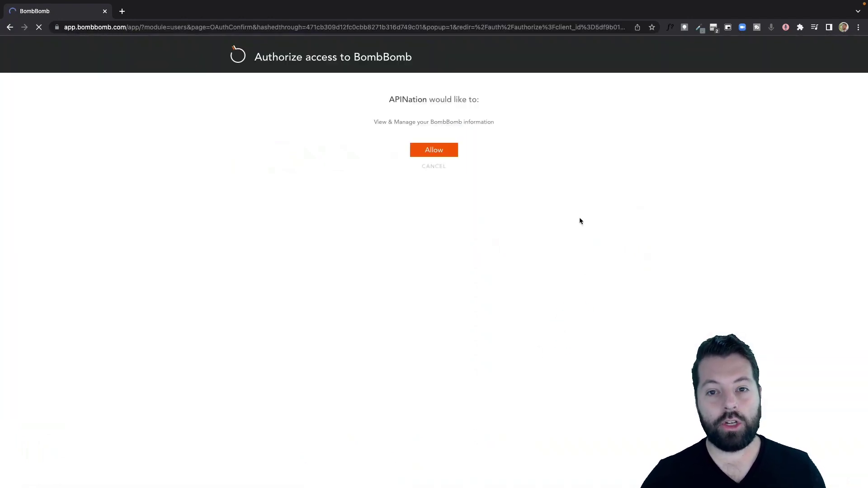
click(436, 150)
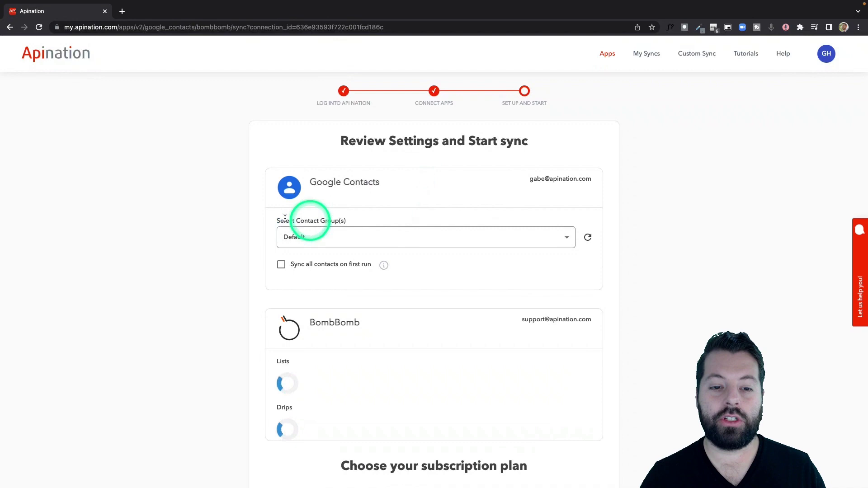
scroll(248, 240, down, 1)
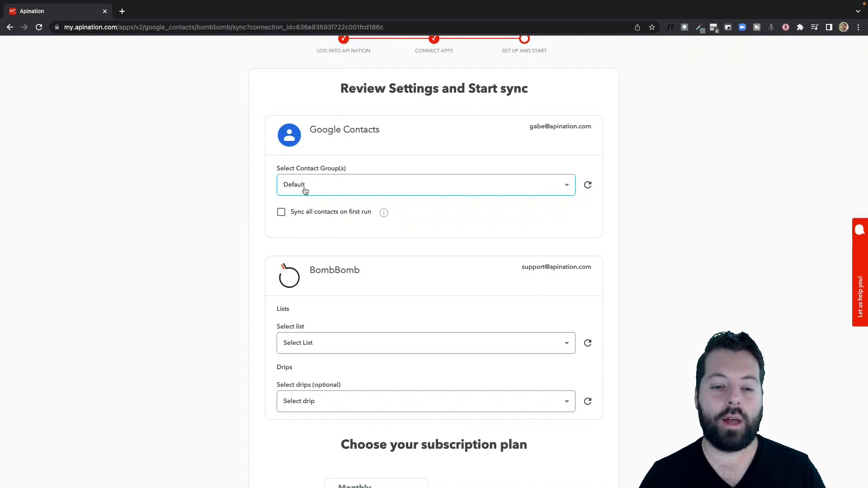
Initially select the buyers contact group instead of Default, with the BombBomb Buyer list as target.
click(341, 187)
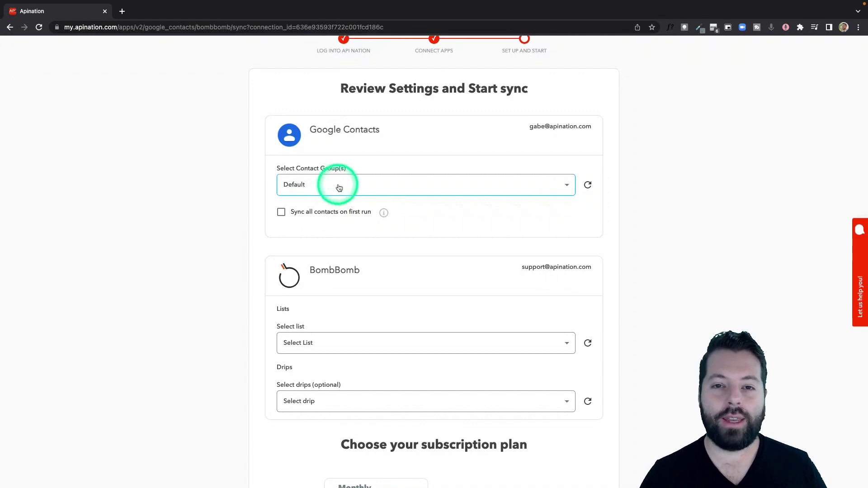
click(339, 187)
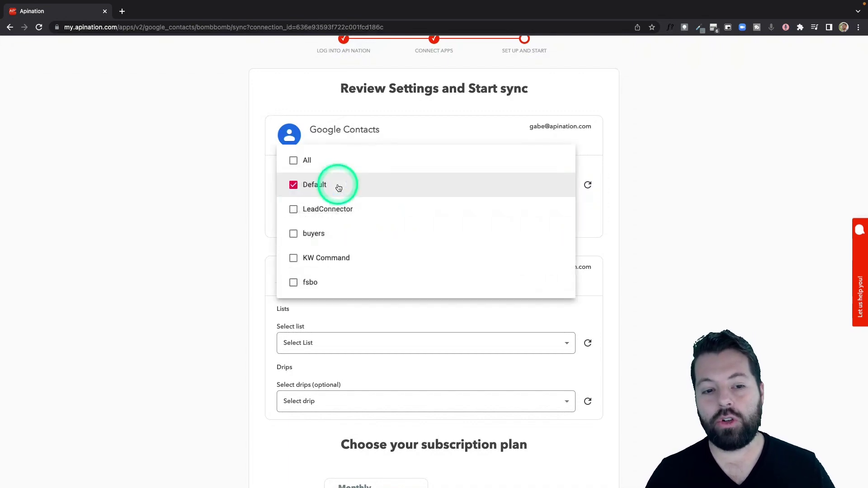
click(307, 234)
click(293, 136)
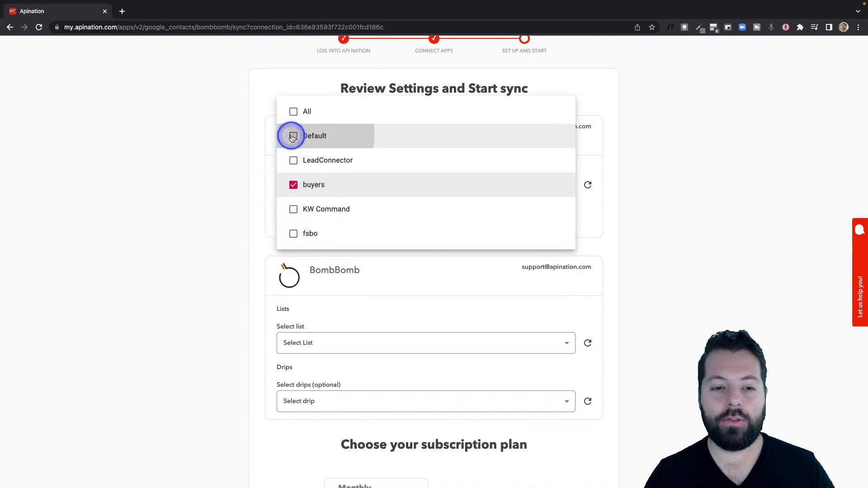
click(257, 196)
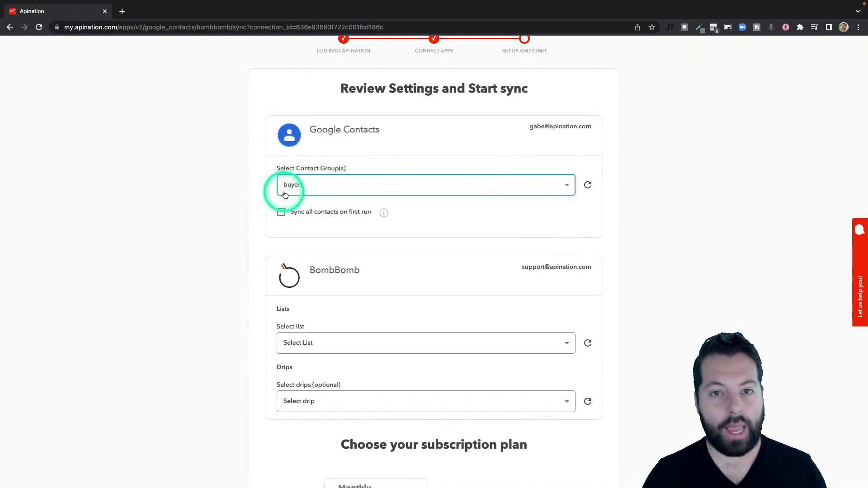
click(341, 339)
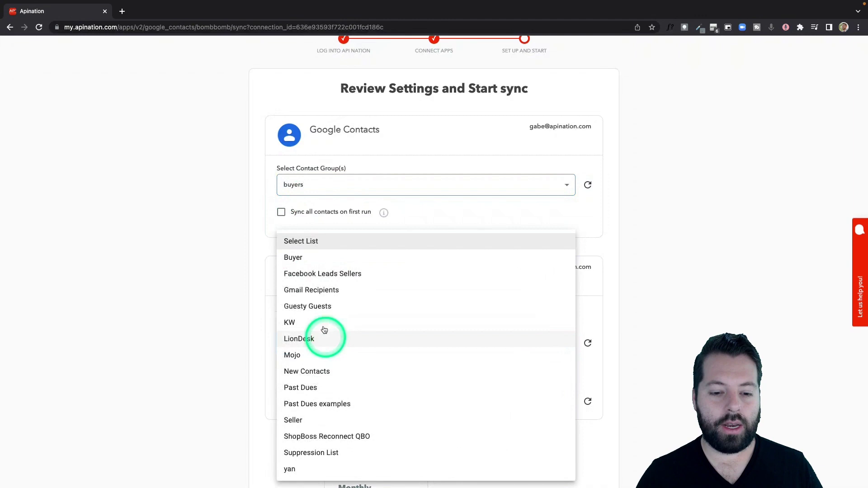
click(298, 258)
click(248, 298)
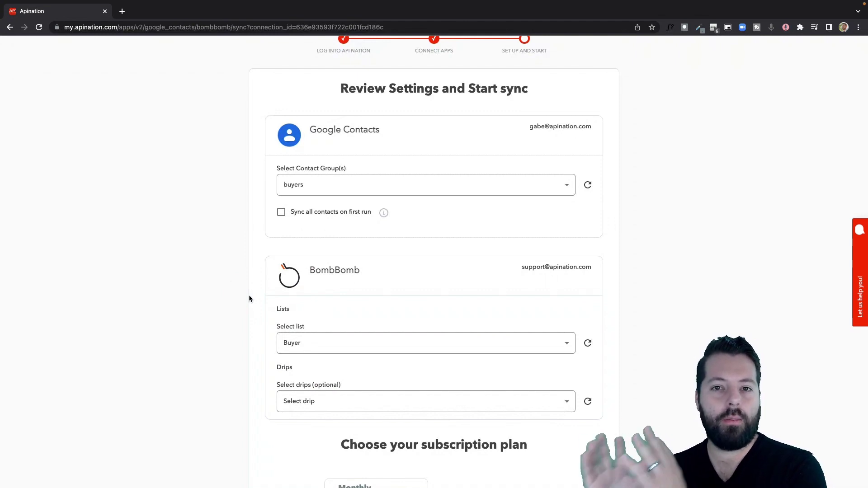
Change the contact group to All and the BombBomb target list to New Contacts.
click(468, 188)
click(296, 119)
click(268, 205)
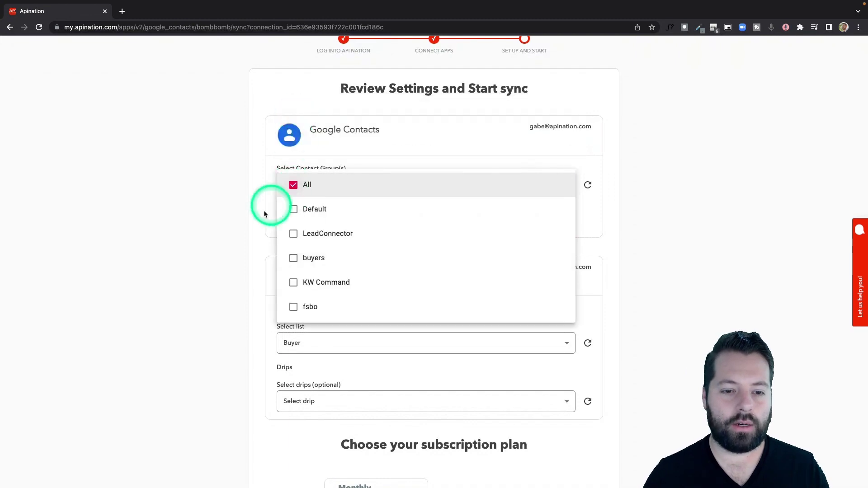
click(301, 348)
click(300, 242)
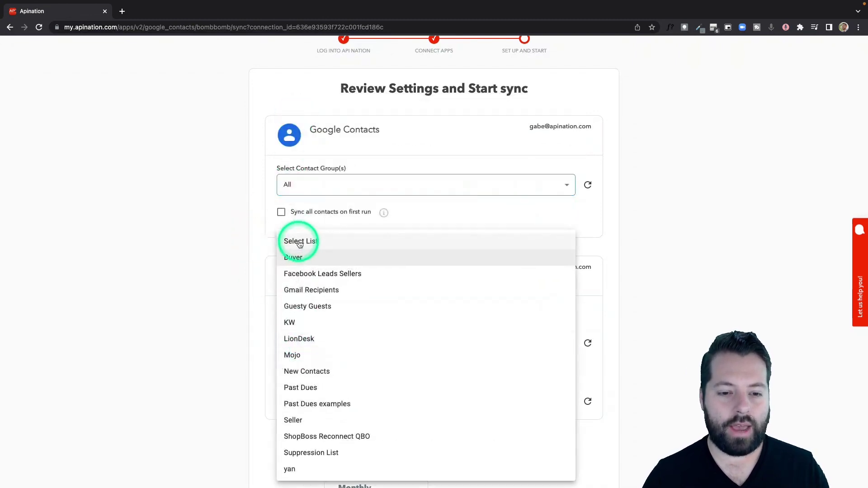
click(261, 342)
click(289, 343)
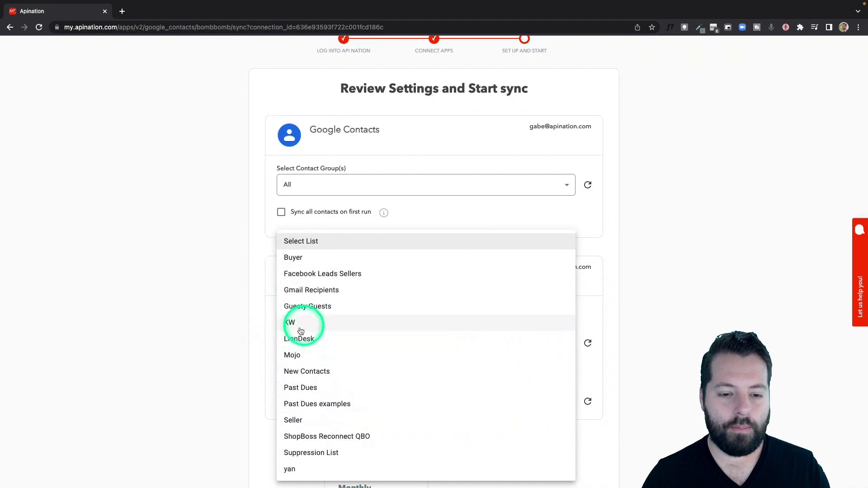
click(292, 368)
click(248, 359)
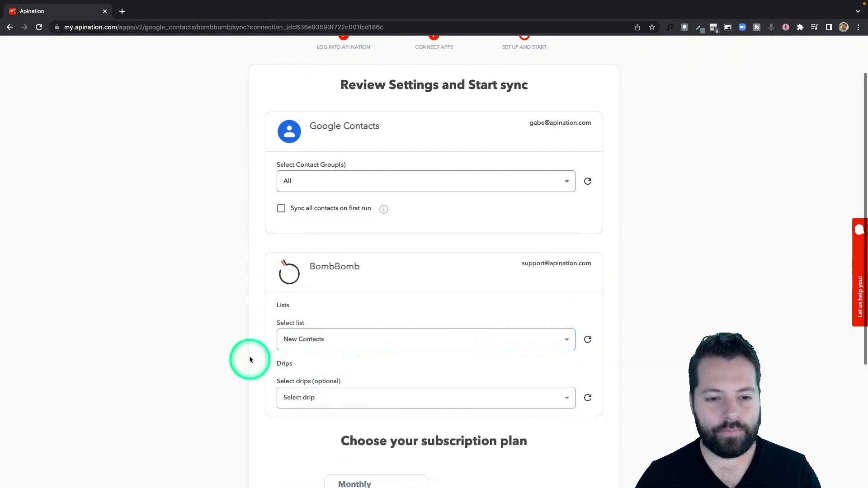
click(298, 179)
click(311, 337)
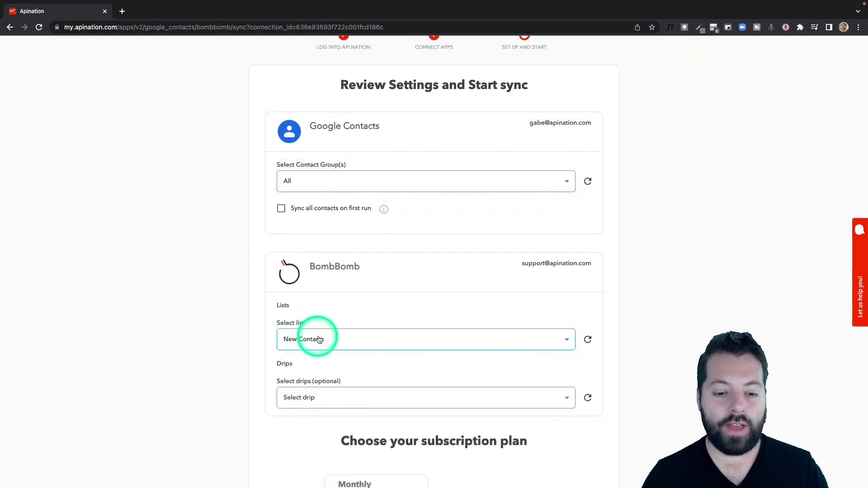
Leave 'Sync all contacts on first run' unchecked after toggling it.
click(284, 211)
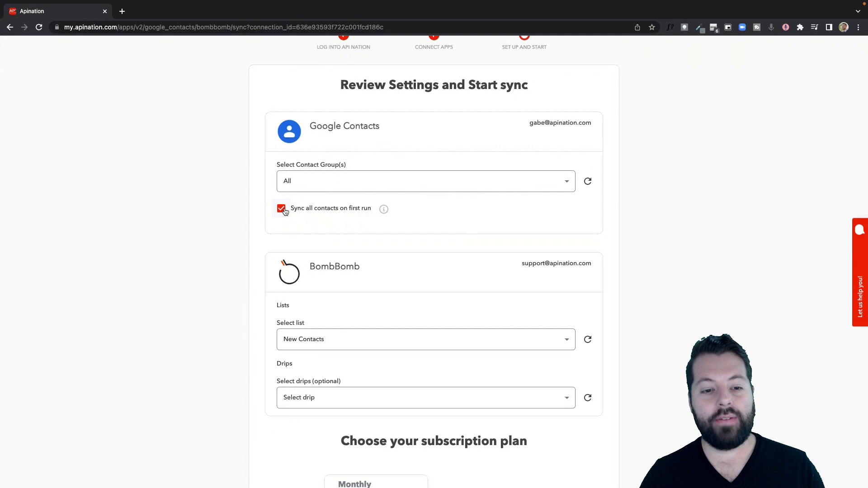
click(282, 209)
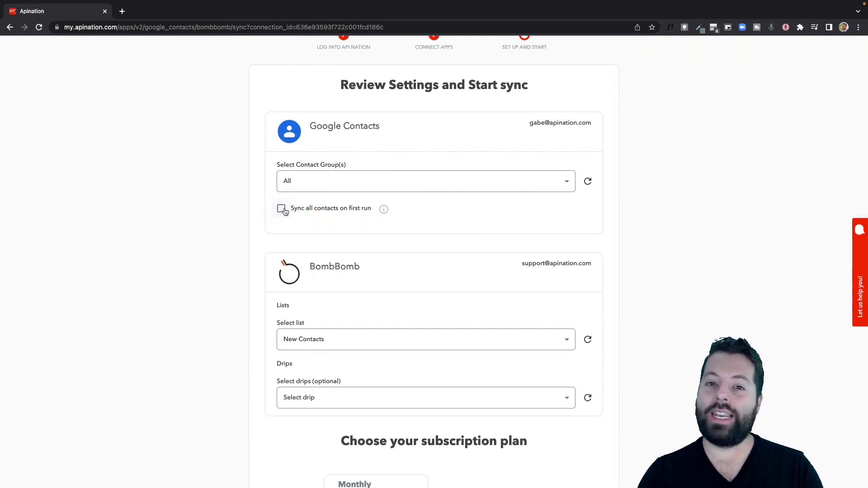
click(324, 275)
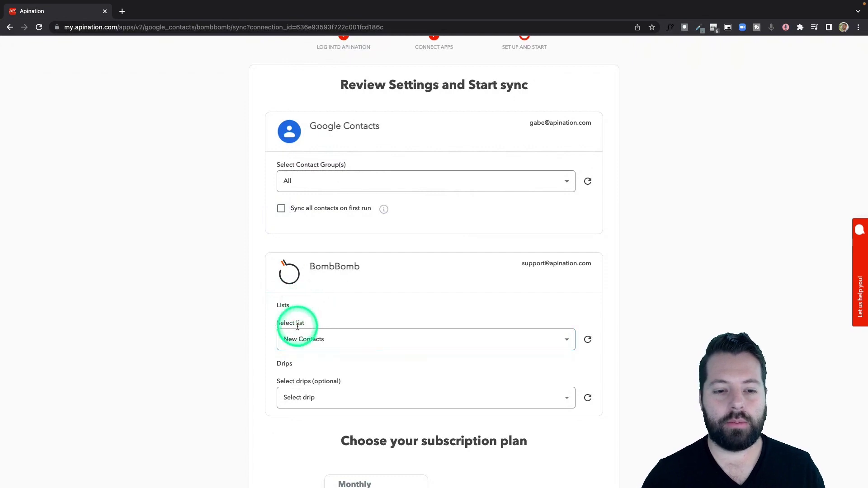
click(290, 271)
click(306, 226)
click(282, 208)
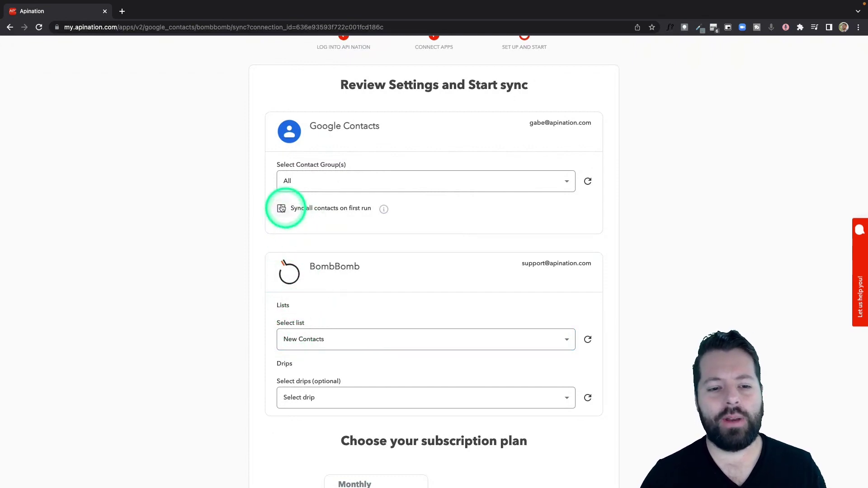
Subscribe to the $10 Monthly plan.
scroll(342, 351, down, 2)
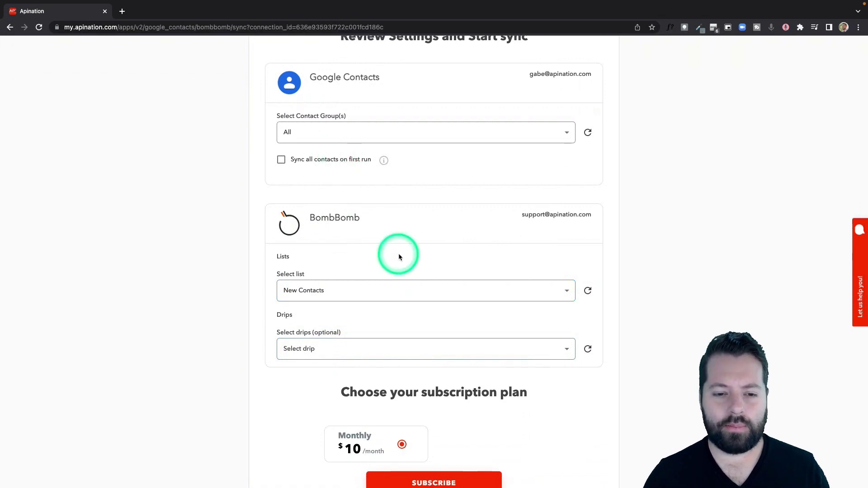
scroll(398, 256, down, 3)
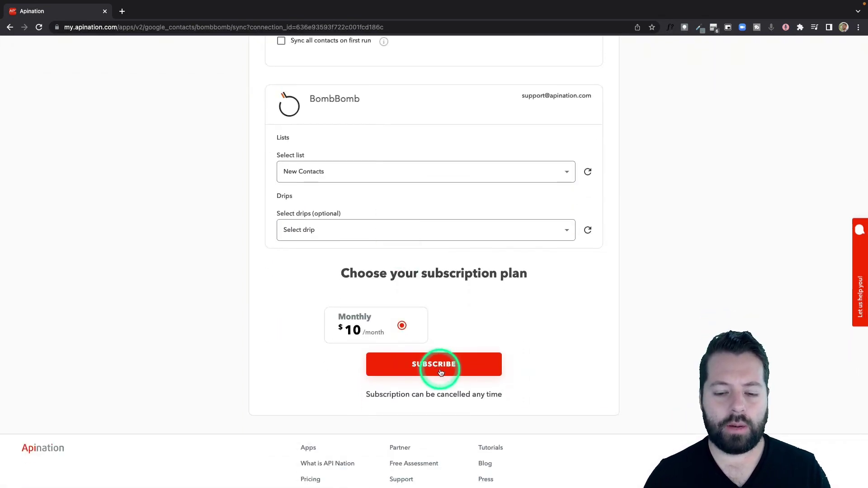
click(440, 373)
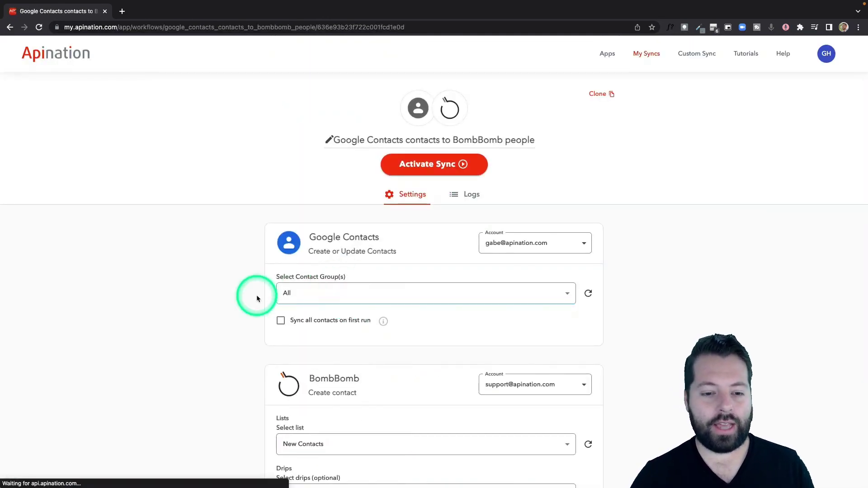
scroll(256, 297, down, 3)
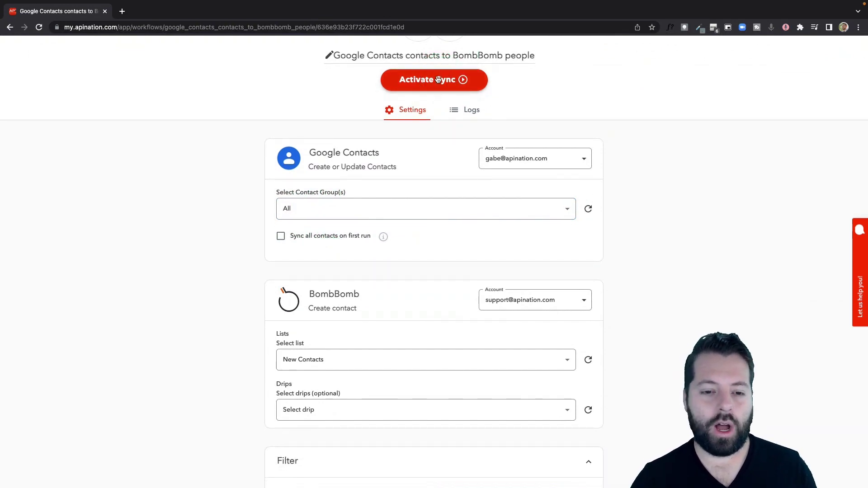
scroll(411, 179, down, 2)
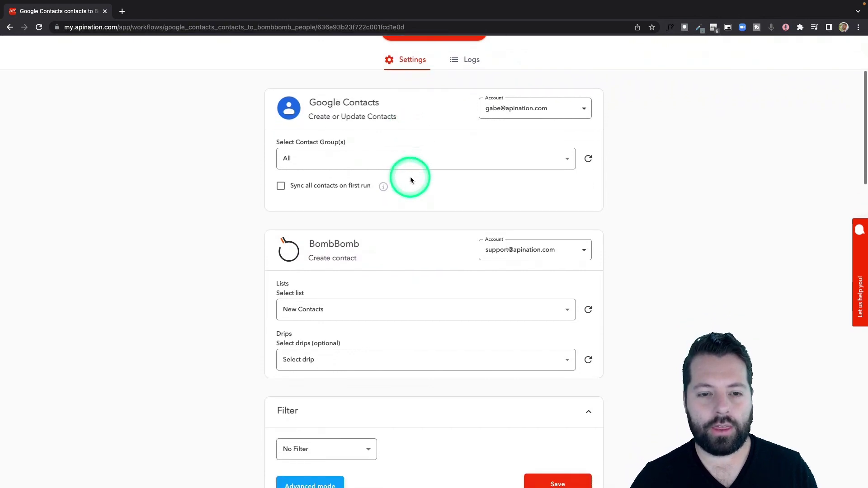
scroll(303, 235, down, 4)
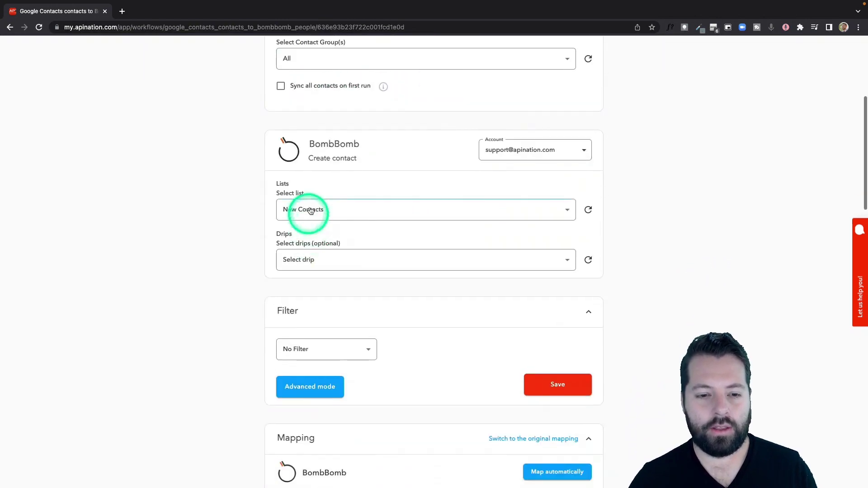
scroll(316, 226, down, 4)
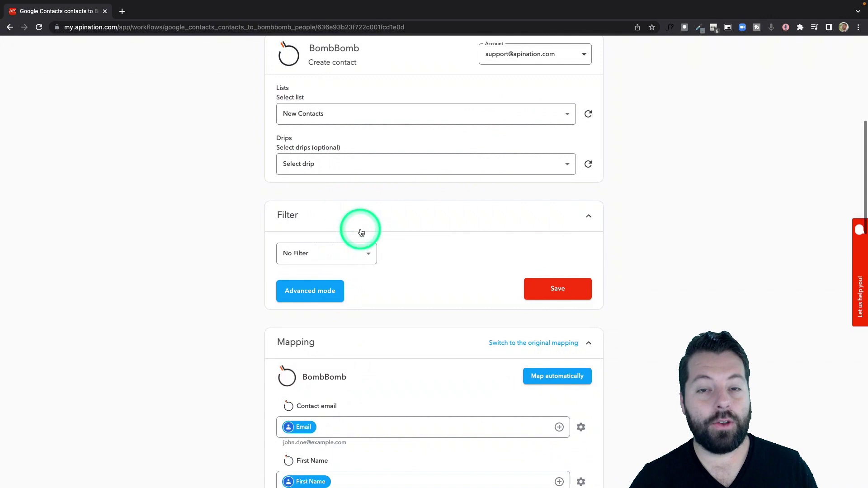
click(370, 256)
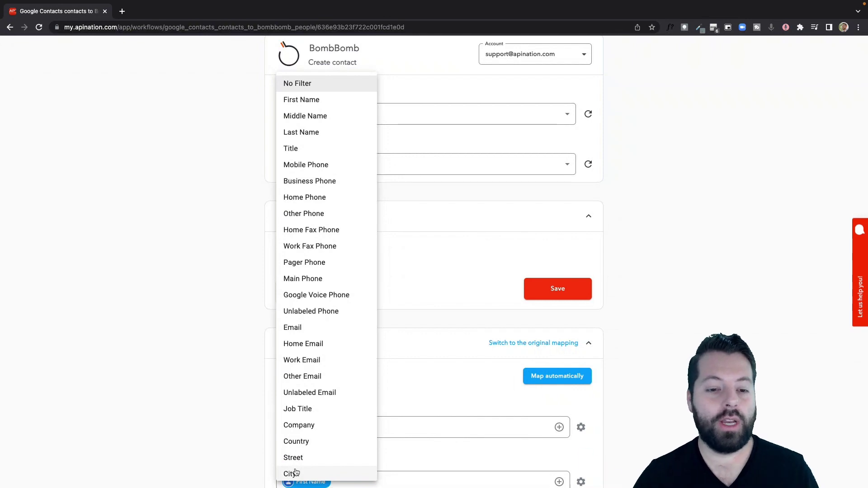
click(217, 403)
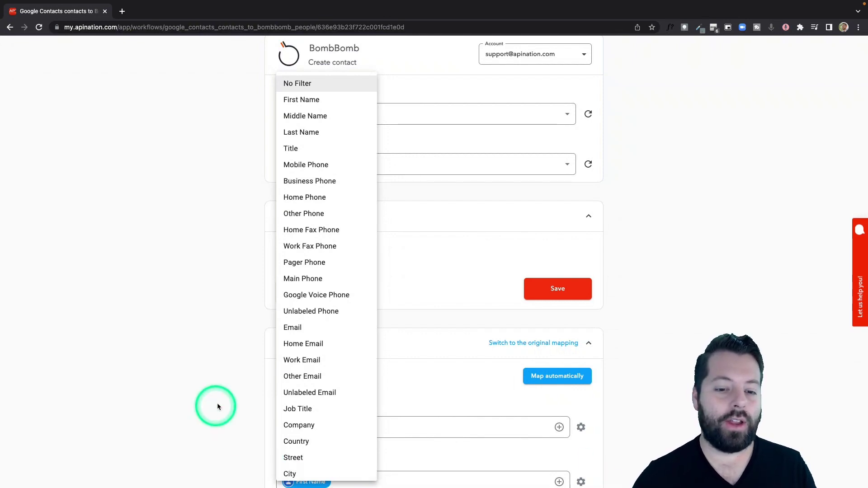
scroll(230, 398, down, 3)
Map the Google contact's Mobile Phone, found by searching 'ph', into BombBomb's Phone field.
scroll(229, 398, down, 2)
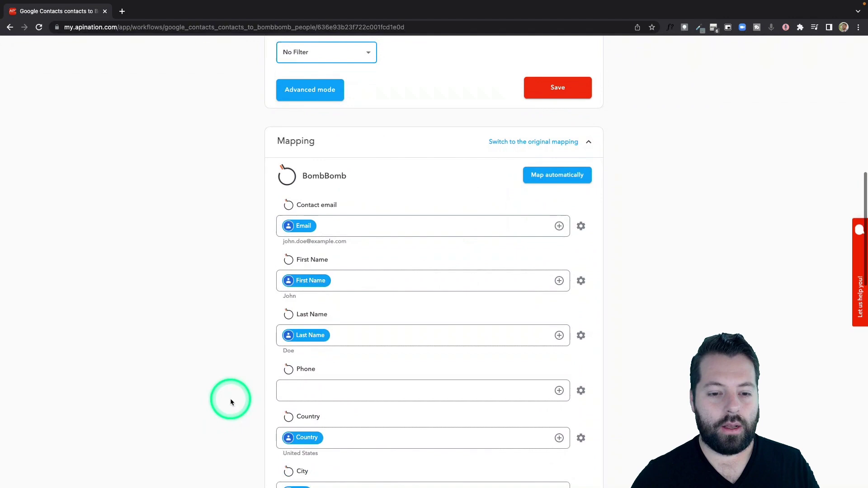
click(295, 201)
click(316, 266)
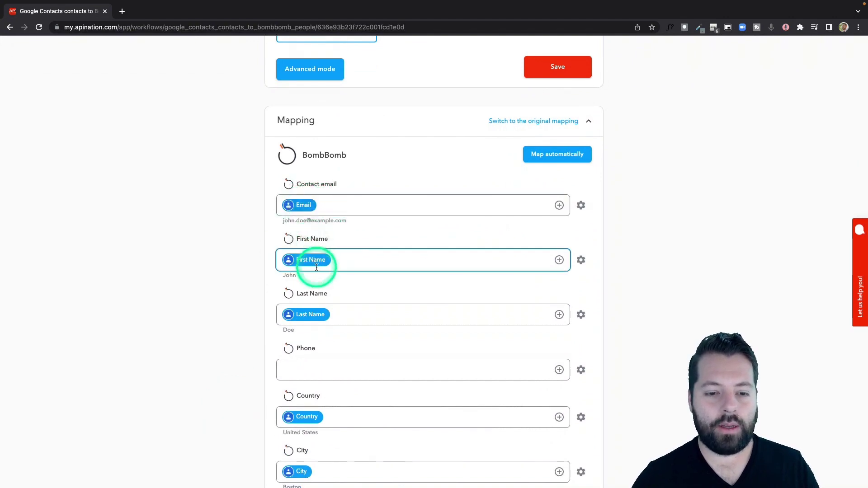
scroll(317, 266, down, 2)
click(305, 248)
click(304, 302)
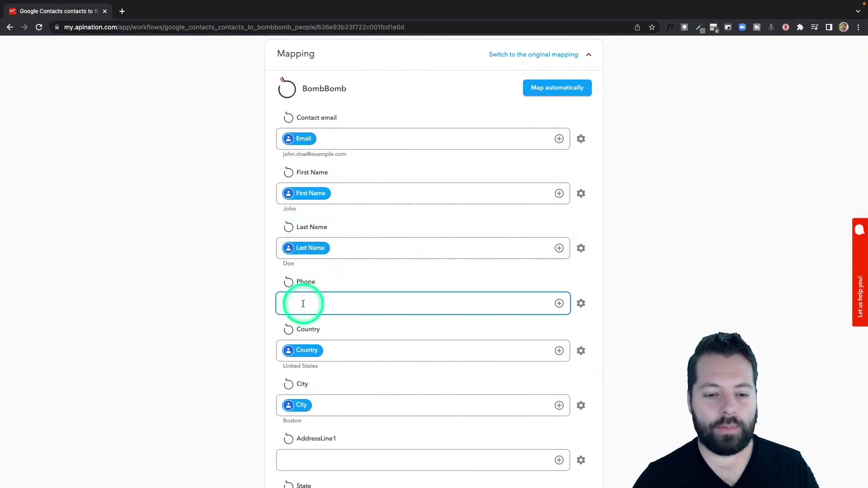
click(560, 304)
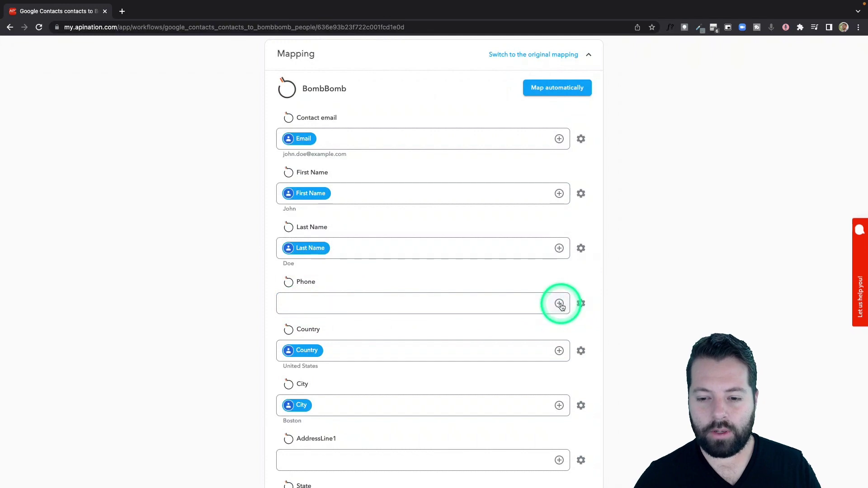
click(560, 304)
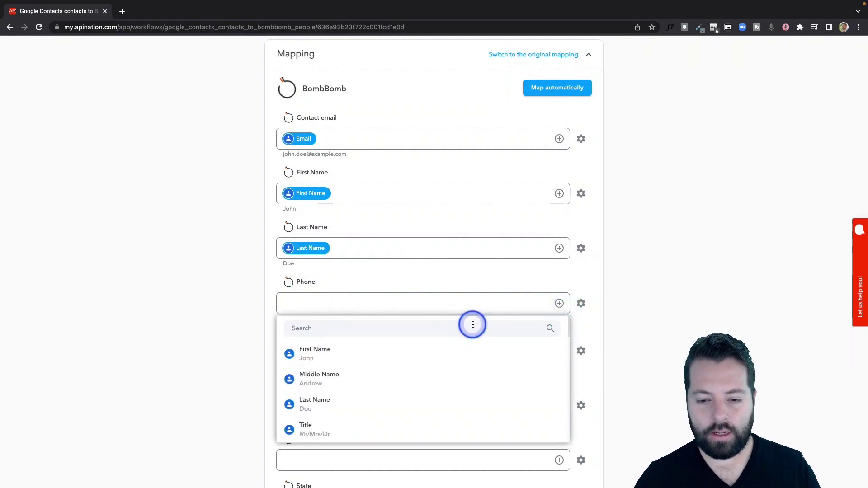
text(ph)
click(446, 351)
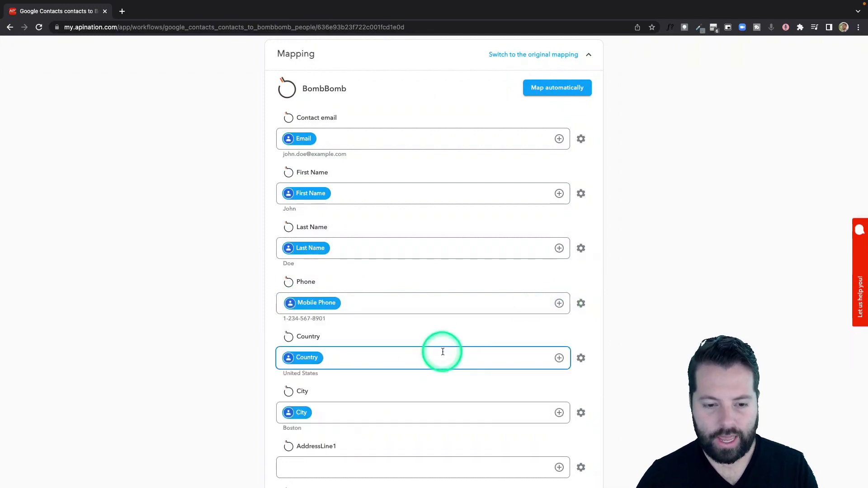
scroll(264, 383, up, 15)
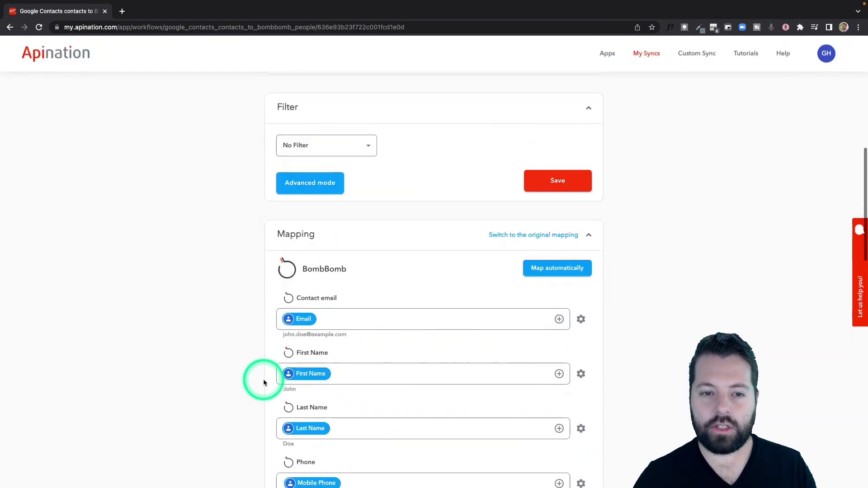
Activate the sync so its Logs show the workflow started and running.
click(444, 168)
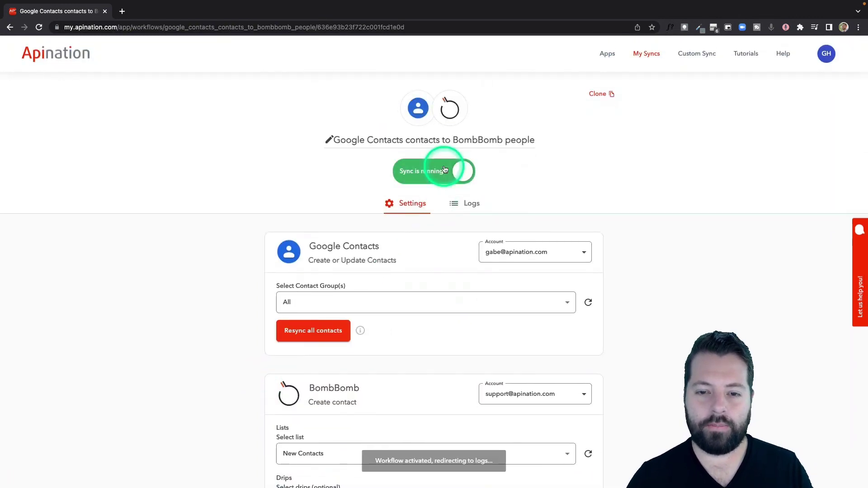